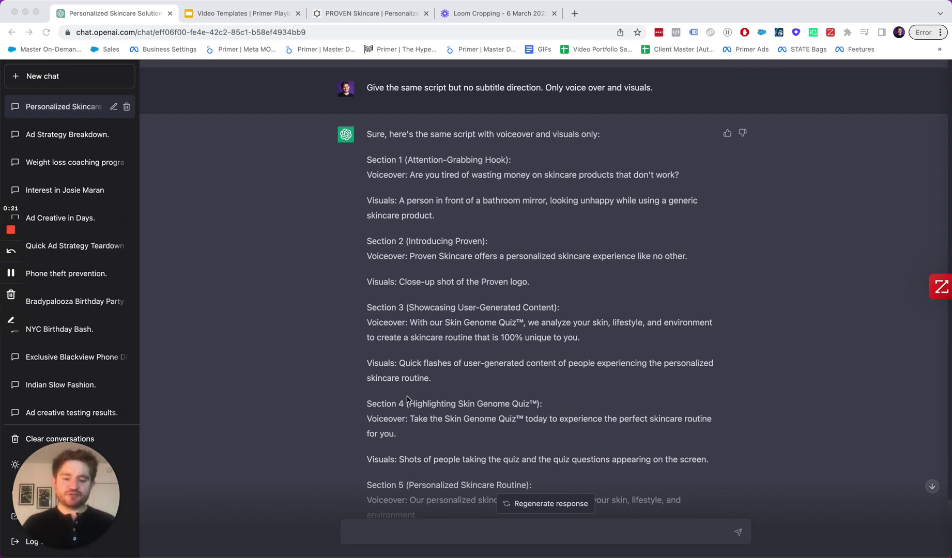
# - Open a blank ChatGPT conversation from the sidebar's New chat button
pyautogui.click(37, 79)
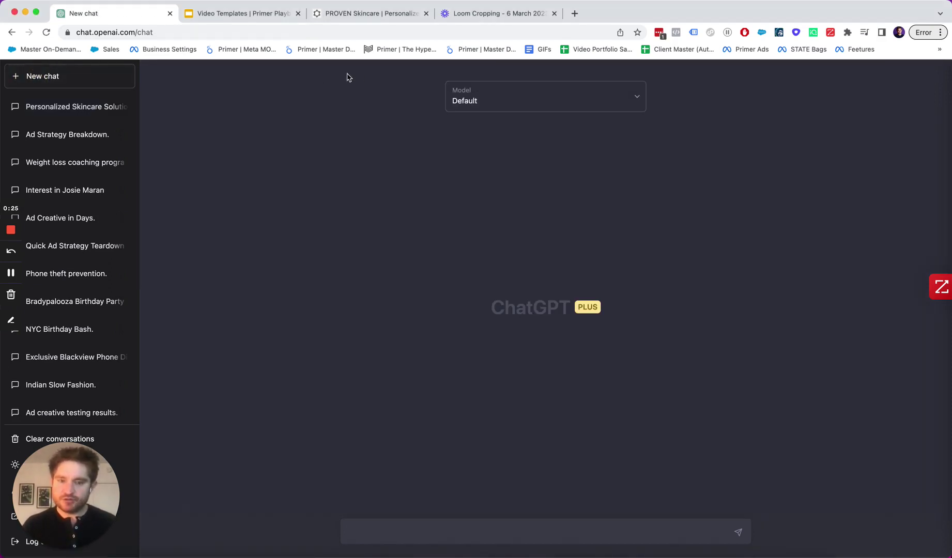
# - Select the entire Proven Skincare homepage content so it can be copied
pyautogui.click(339, 14)
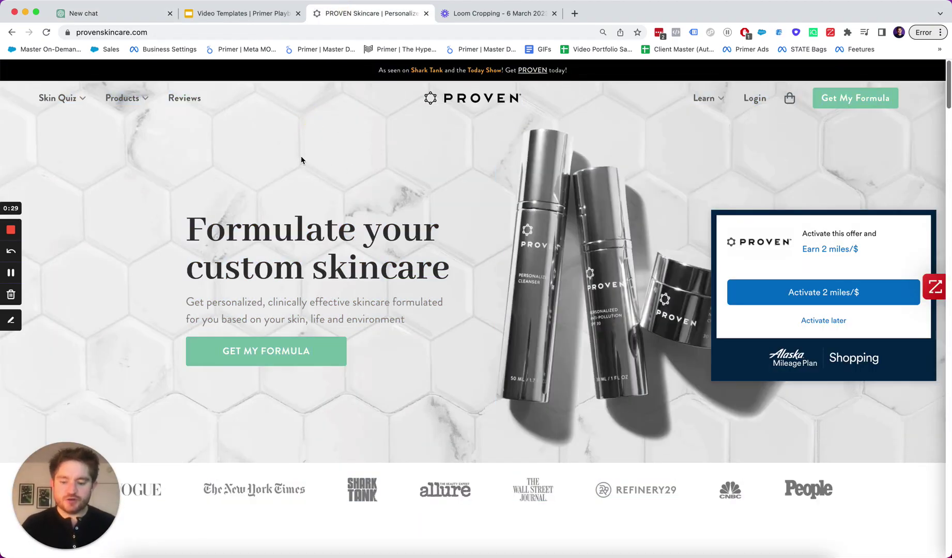
pyautogui.press('super+a')
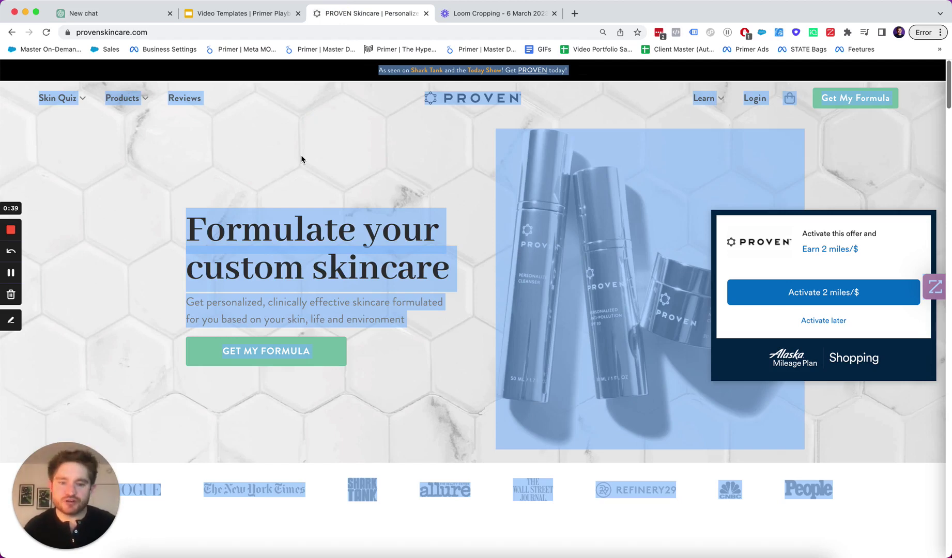
pyautogui.click(273, 170)
pyautogui.press('super+a')
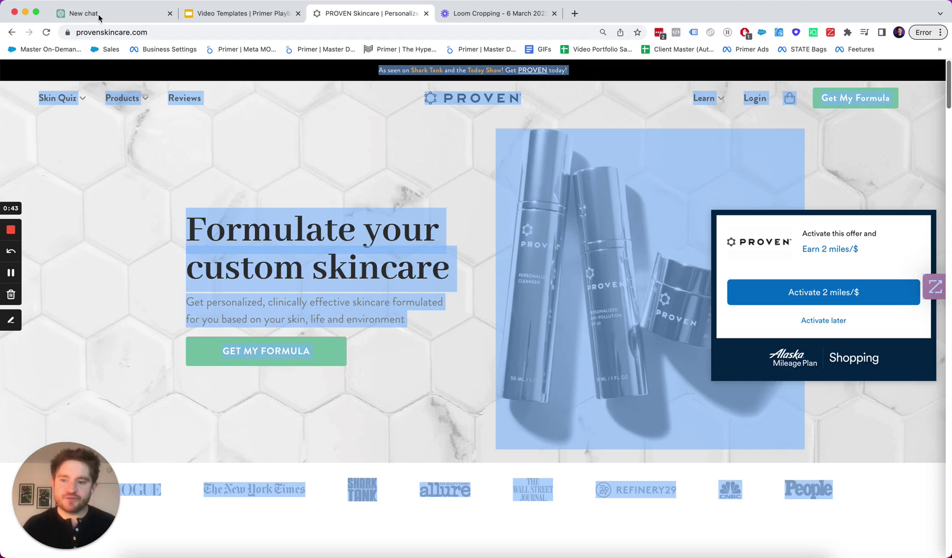
# - Send the pasted homepage text, introduced as website information for a brand called Proven Skincare
pyautogui.click(99, 17)
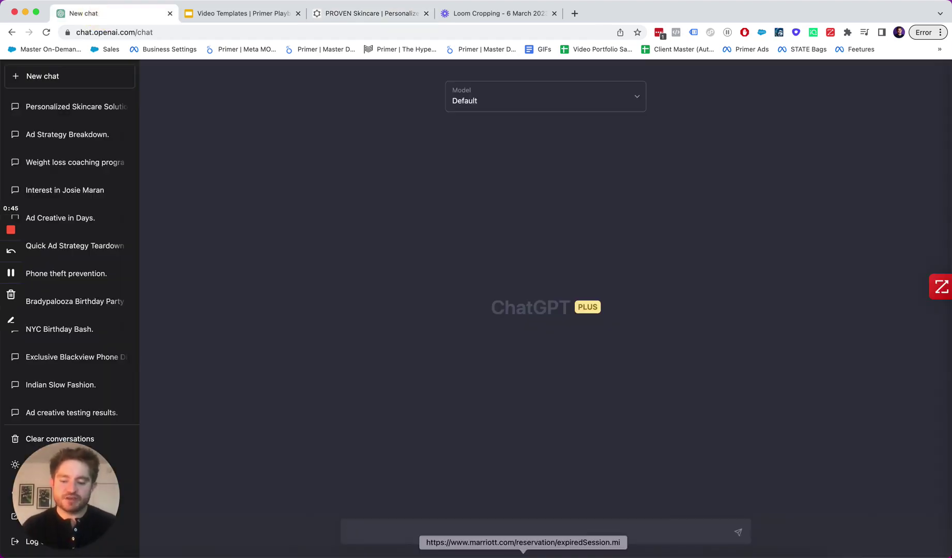
pyautogui.write('Here is the infor')
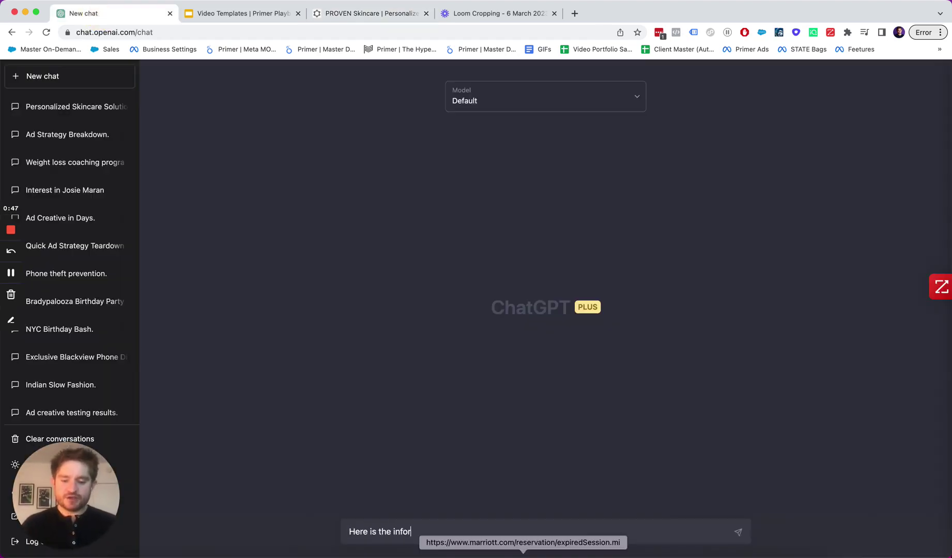
pyautogui.write('mation from the web')
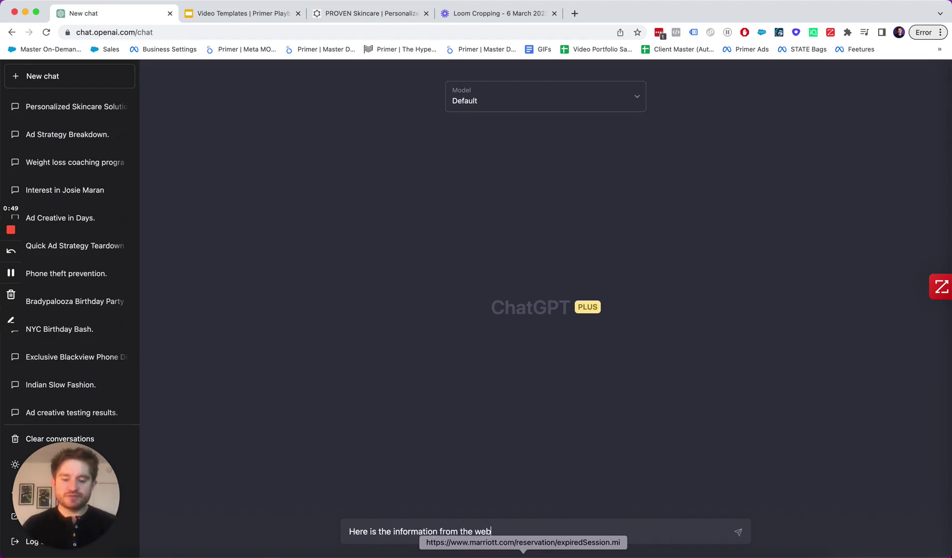
pyautogui.write('site for a brand called Proven Skinc')
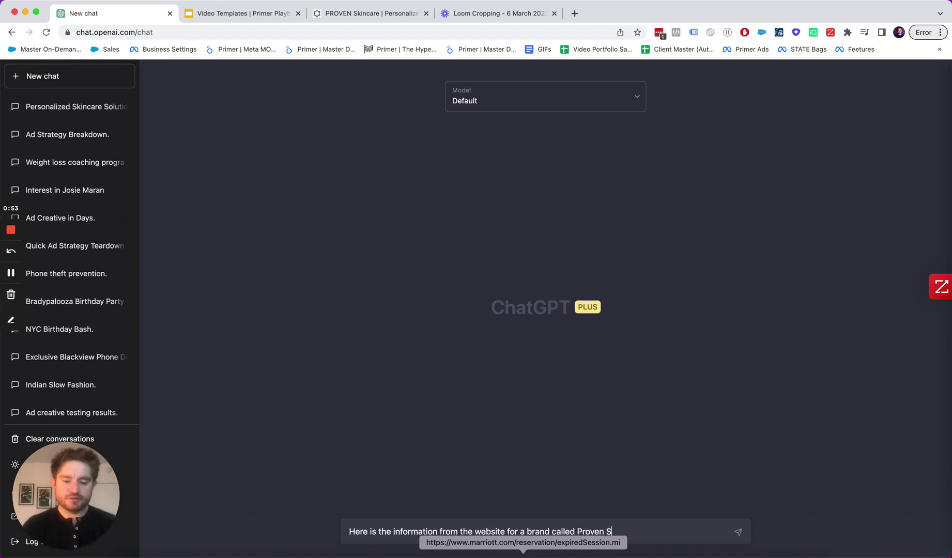
pyautogui.write('are')
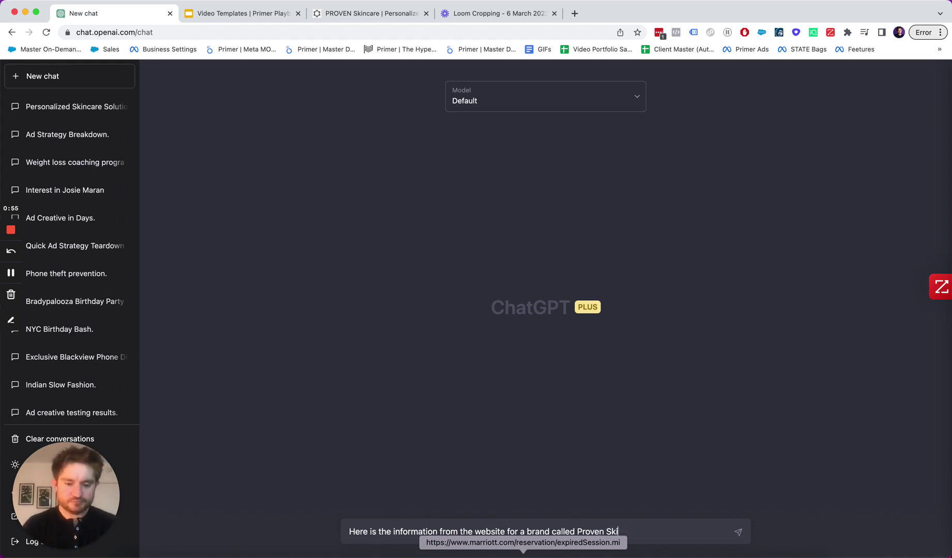
pyautogui.hotkey('shift', 'Return')
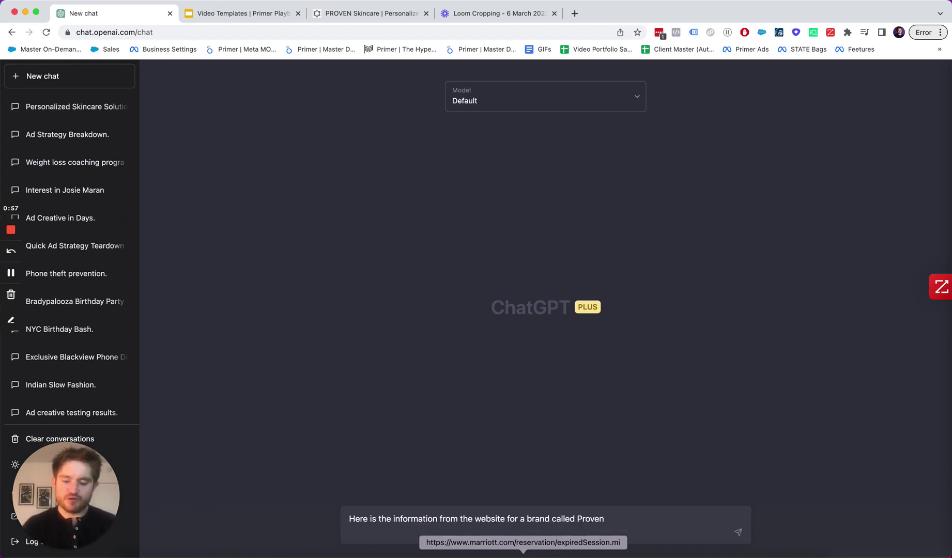
pyautogui.press('super+v')
pyautogui.press('Return')
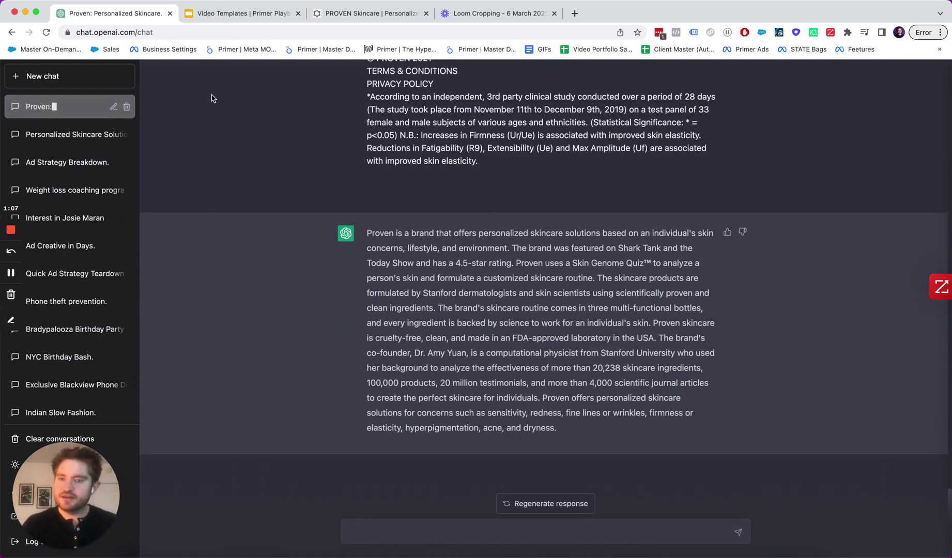
pyautogui.click(243, 13)
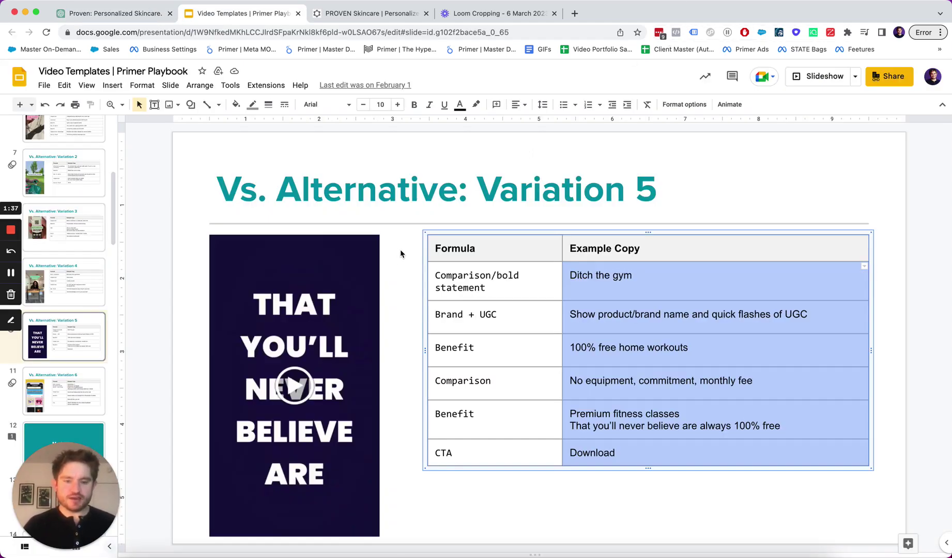
pyautogui.click(102, 16)
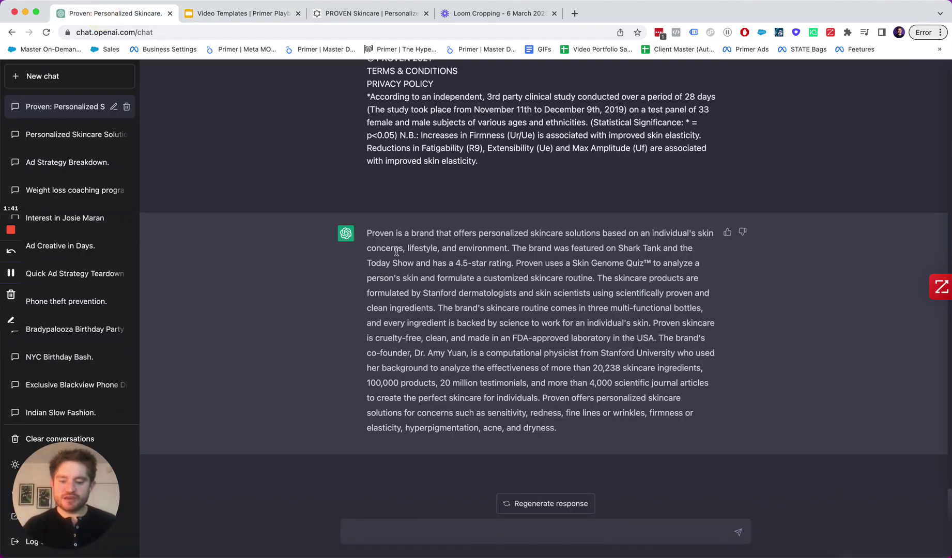
# - Send ChatGPT another brand's script template under a short intro line
pyautogui.write("Here's a video script template ")
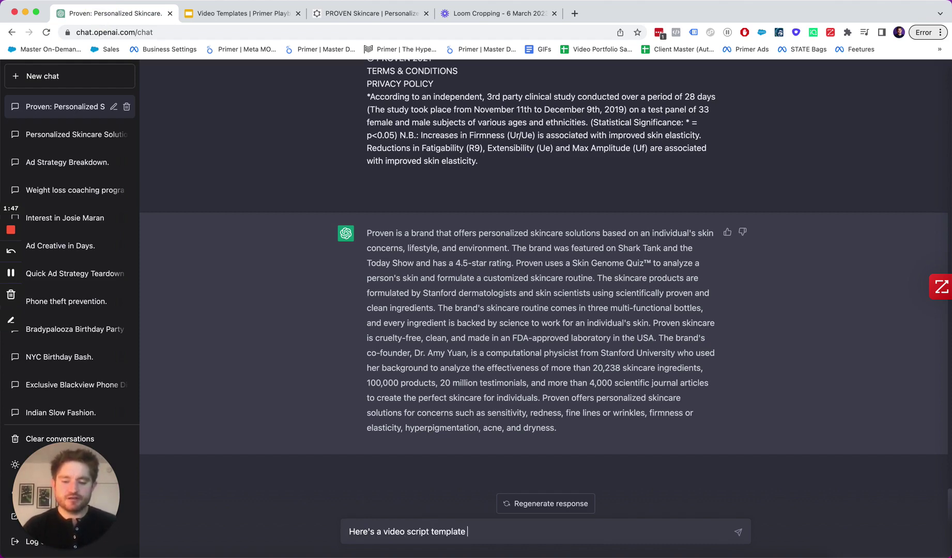
pyautogui.write('r another brand:')
pyautogui.hotkey('shift', 'Return')
pyautogui.write("Ditch the gym Show product/brand name and quick flashes of UGC 100% free home workouts No equipment, commitment, monthly fee Premium fitness classes That you'll never believe are always 100% free Download")
pyautogui.press('Return')
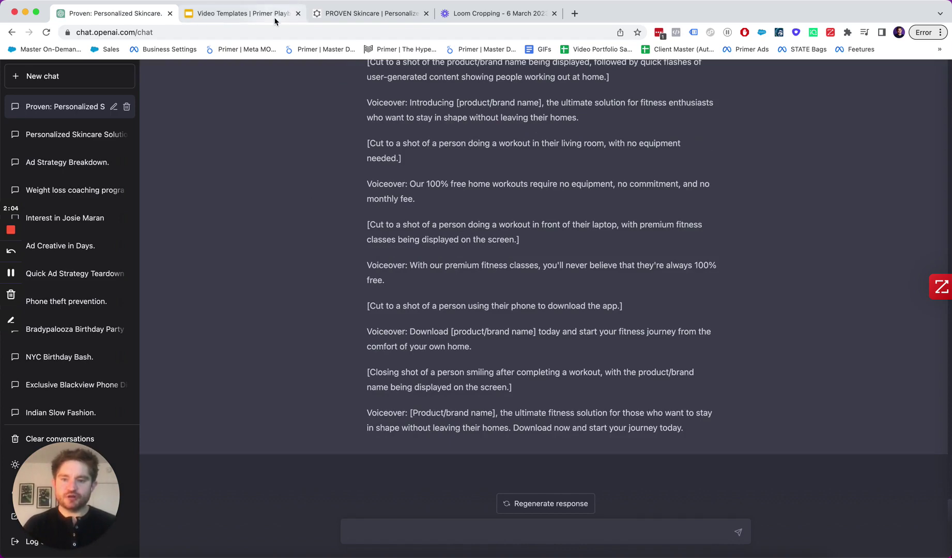
# - Check the playbook's template slide and begin typing a request for another Proven script
pyautogui.click(243, 13)
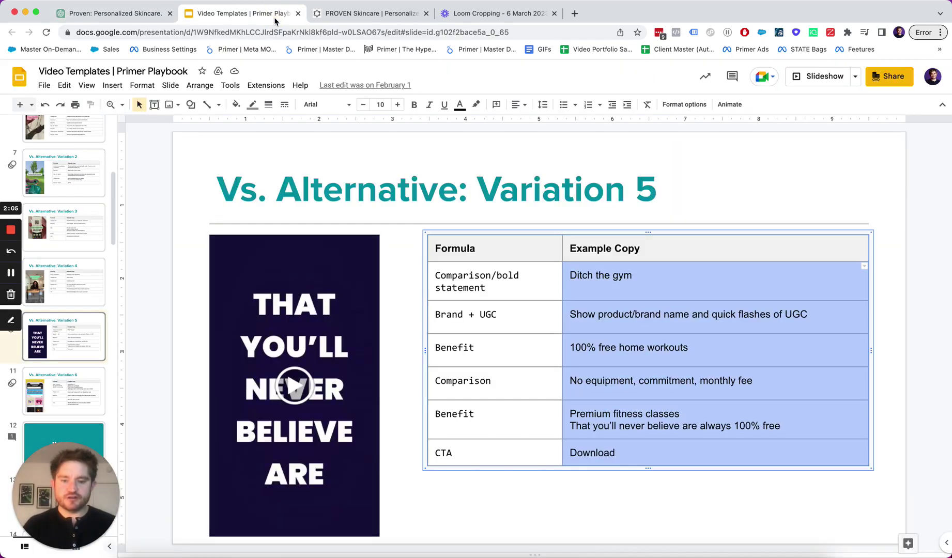
pyautogui.click(122, 14)
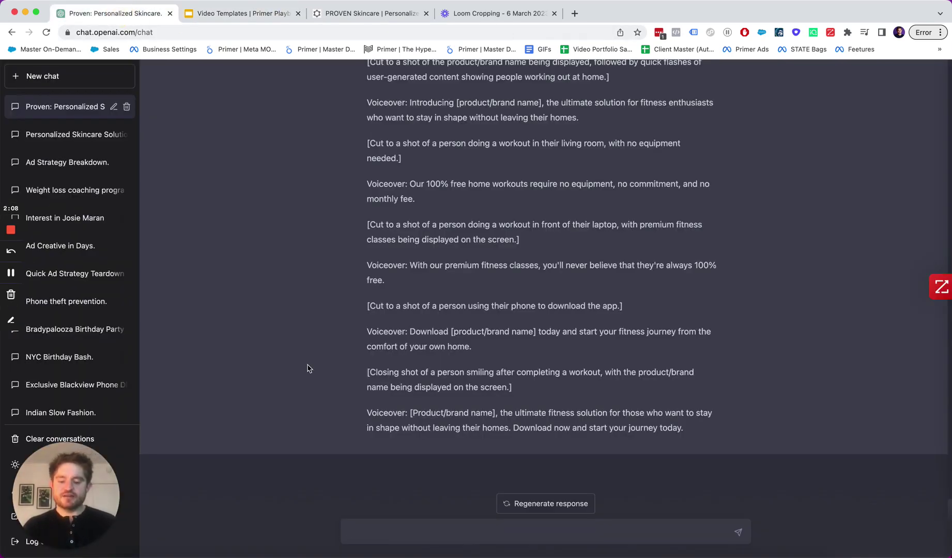
pyautogui.write('Write another video script for')
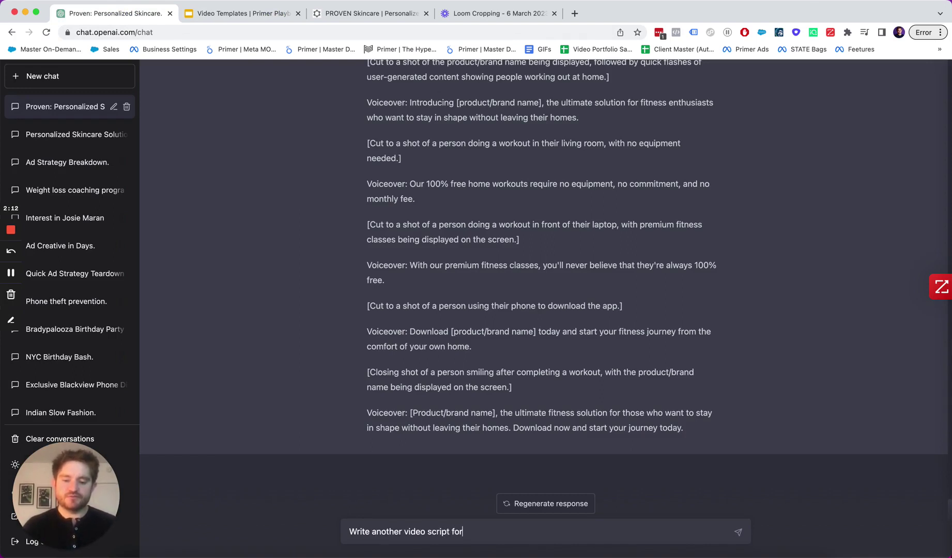
pyautogui.write('oven this')
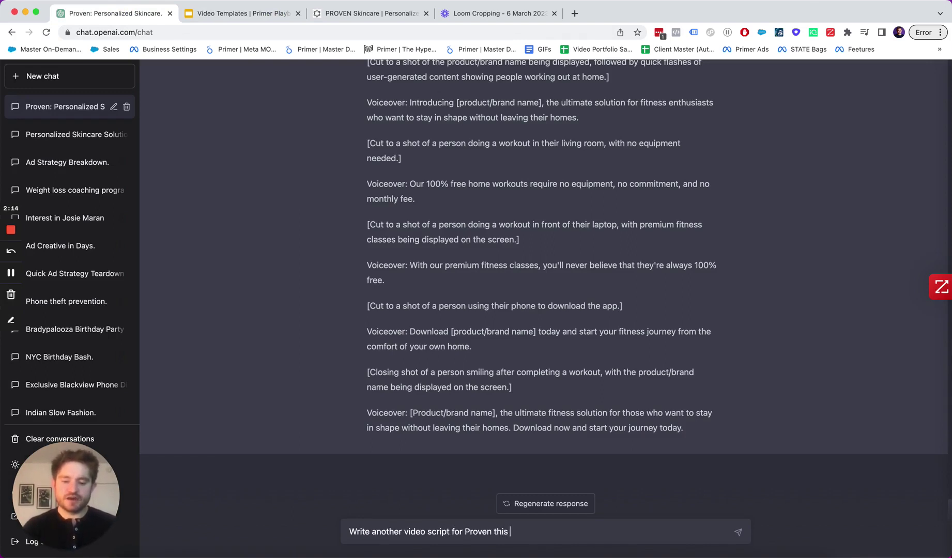
pyautogui.write('time.')
pyautogui.click(242, 16)
# - Select the 'Stop scrolling if you want [solution]' hook on the Intro Line Templates slide
pyautogui.scroll(10, 63, 197)
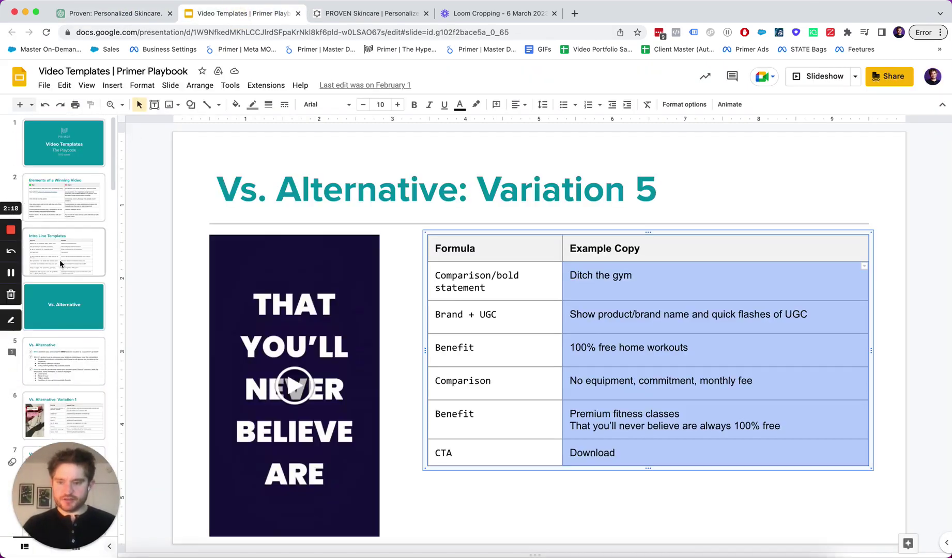
pyautogui.click(59, 261)
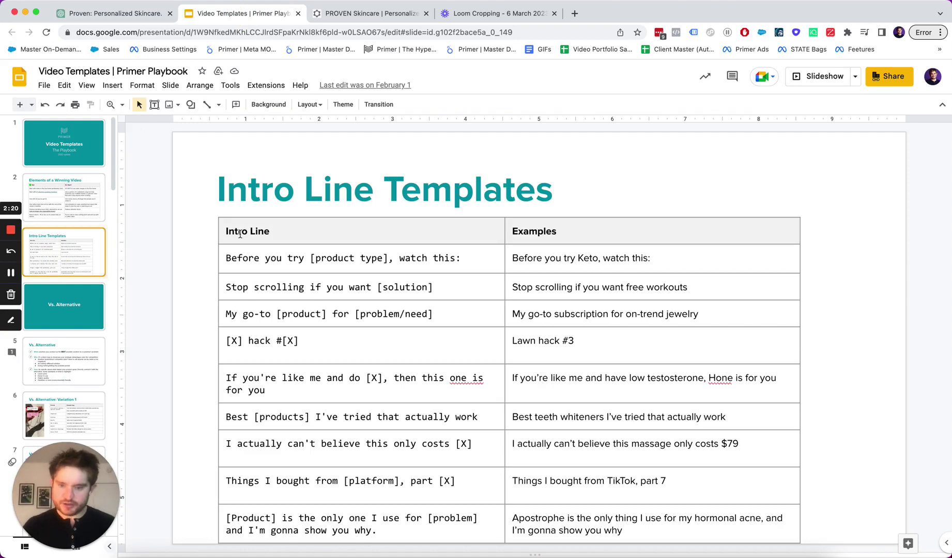
pyautogui.click(288, 288)
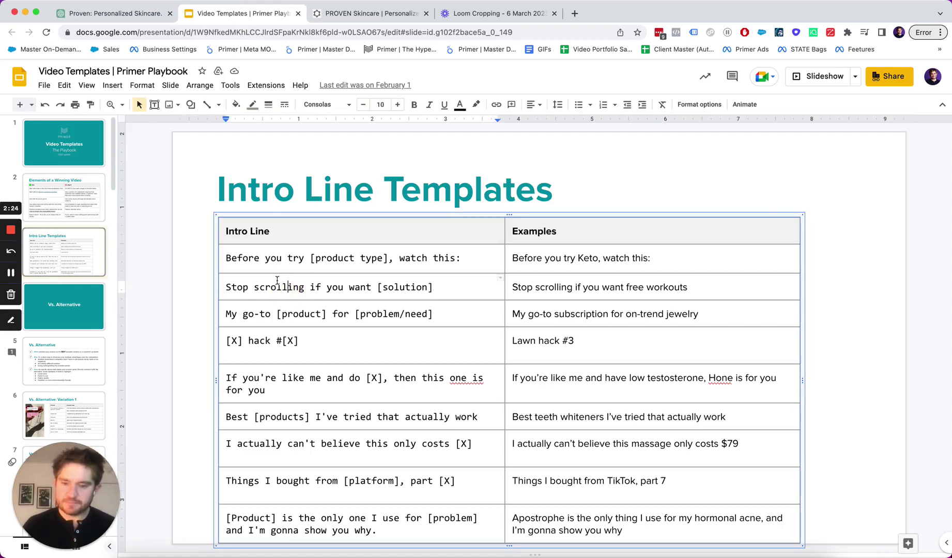
pyautogui.hotkey('shift', 'End')
# - Write the prompt using the 'Stop scrolling if you want [solution]' hook, with voiceover and visuals per section
pyautogui.click(134, 14)
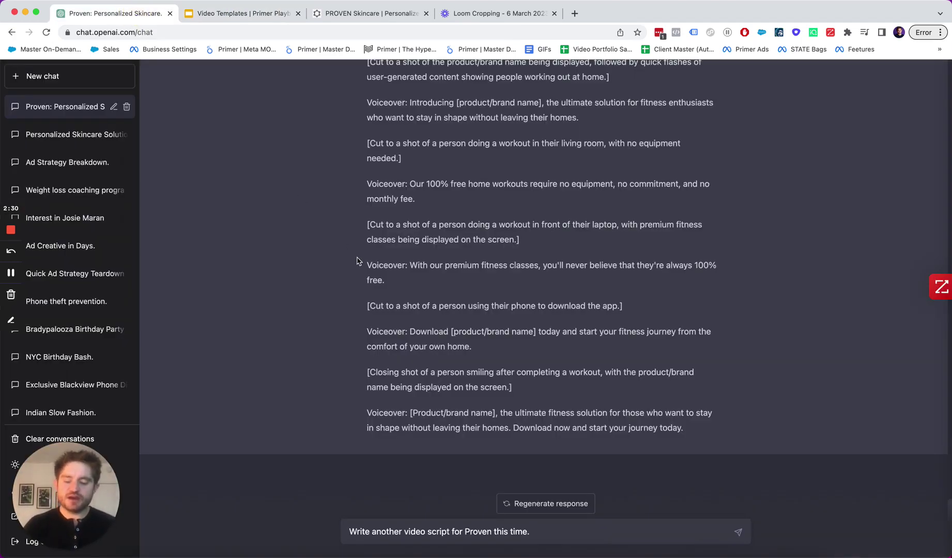
pyautogui.write('Use the intro')
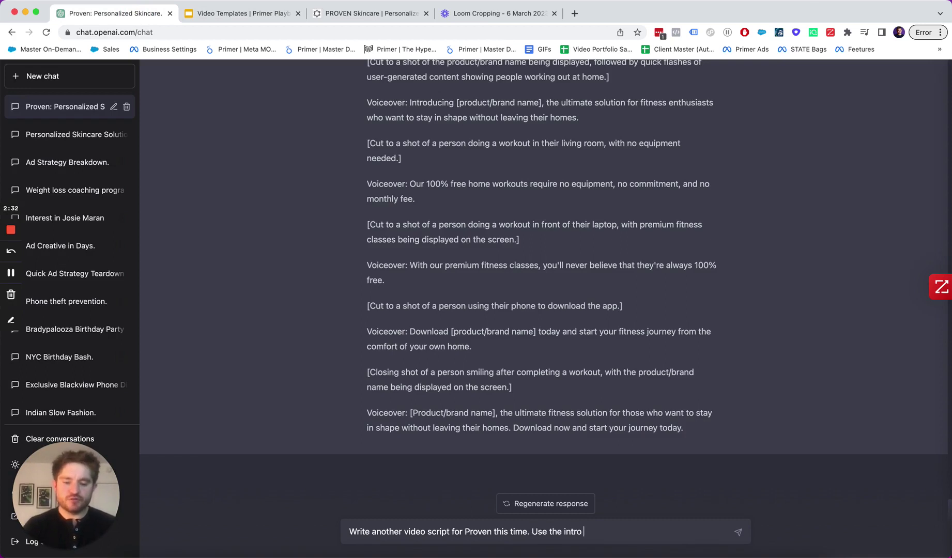
pyautogui.write(' hook "Stop scrolling if you want [solution]')
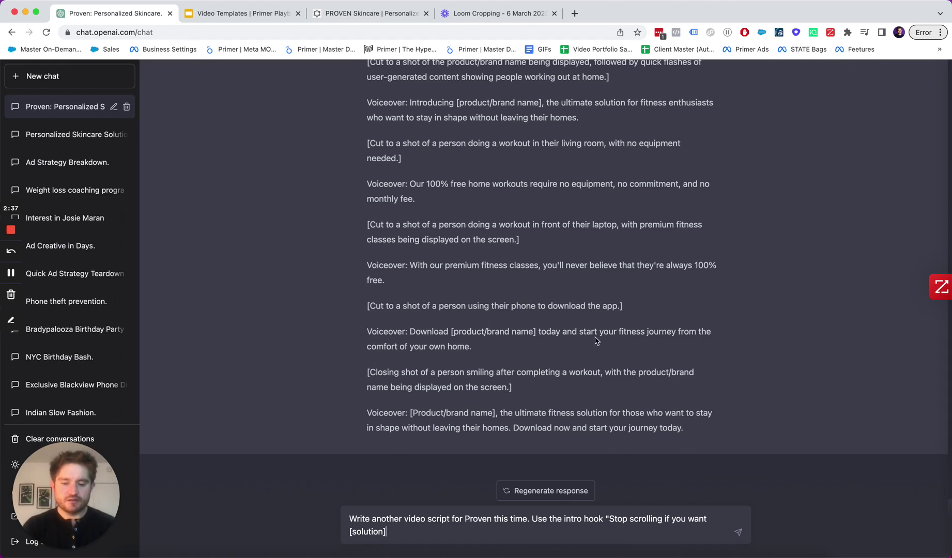
pyautogui.click(609, 519)
pyautogui.press('BackSpace')
pyautogui.write('"ike')
pyautogui.doubleClick(553, 519)
pyautogui.write('a')
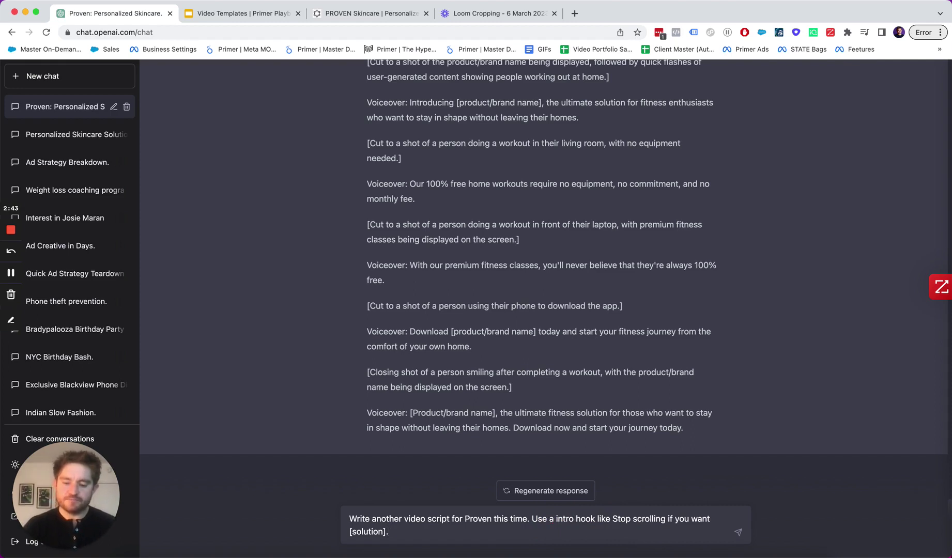
pyautogui.write('Include voice o')
pyautogui.write('isual direction')
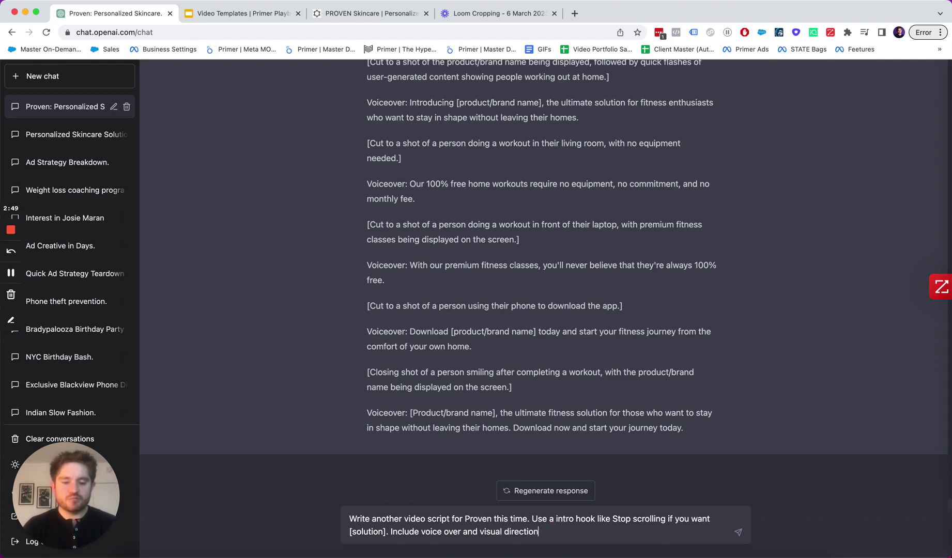
pyautogui.write('roken into s')
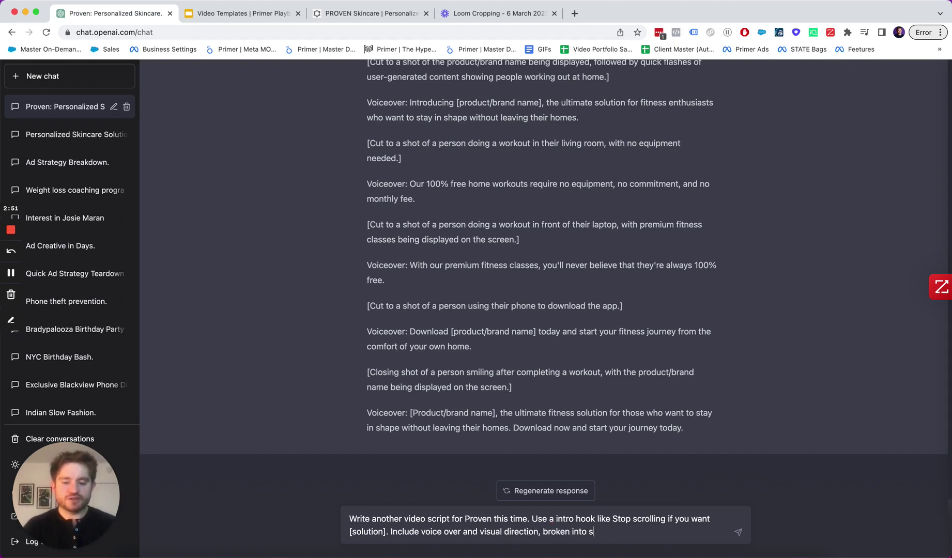
pyautogui.write(' that c')
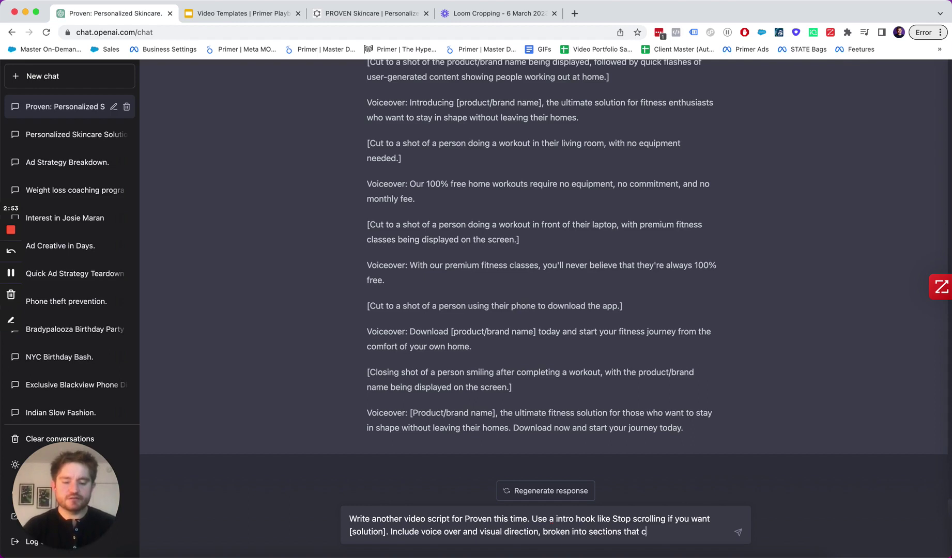
pyautogui.write('ombine th')
pyautogui.press('BackSpace')
pyautogui.press('BackSpace')
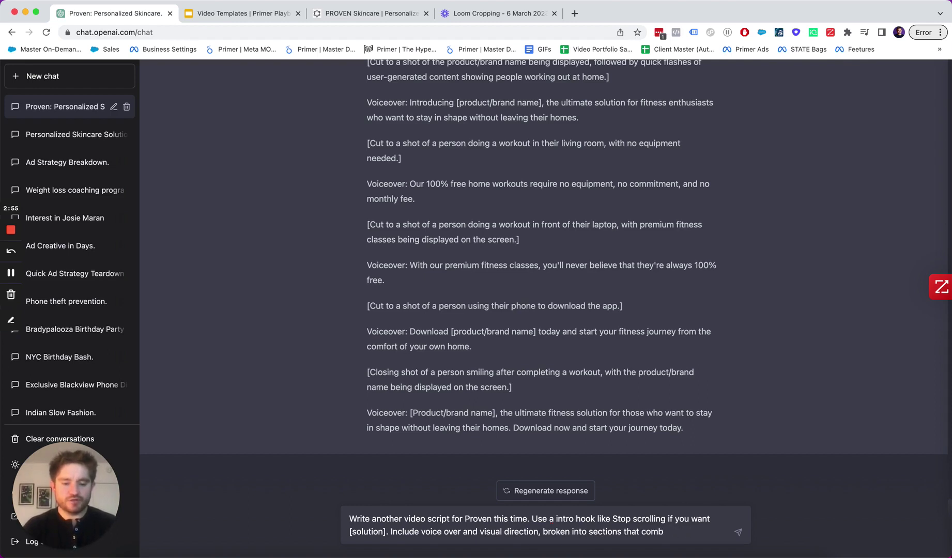
pyautogui.press('BackSpace')
pyautogui.press('BackSpace')
pyautogui.press('BackSpace')
pyautogui.write('th the ')
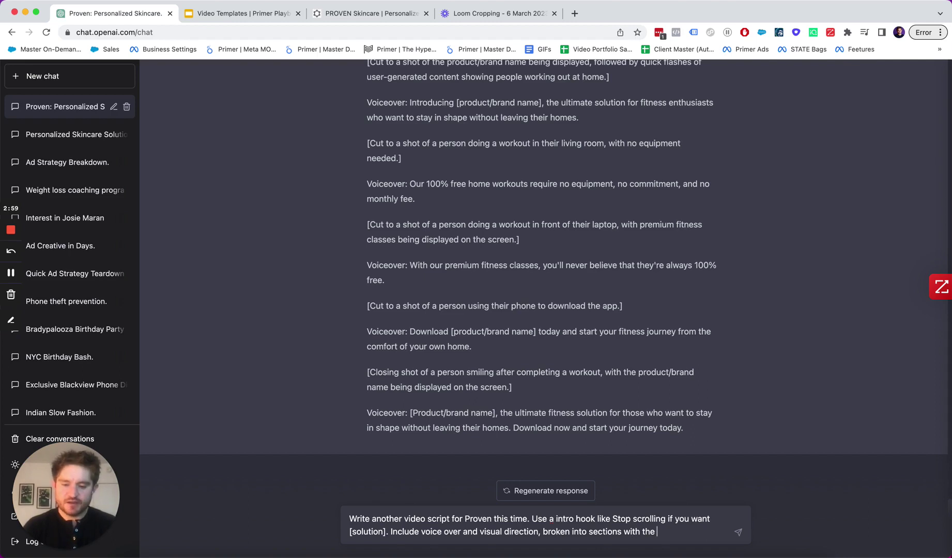
pyautogui.write('voice over and visu')
pyautogui.write('al direct')
pyautogui.write('ions in ')
pyautogui.write('each sectio')
pyautogui.write('n.')
# - Send the sectioned script request and scroll back to the start of the reply
pyautogui.press('Return')
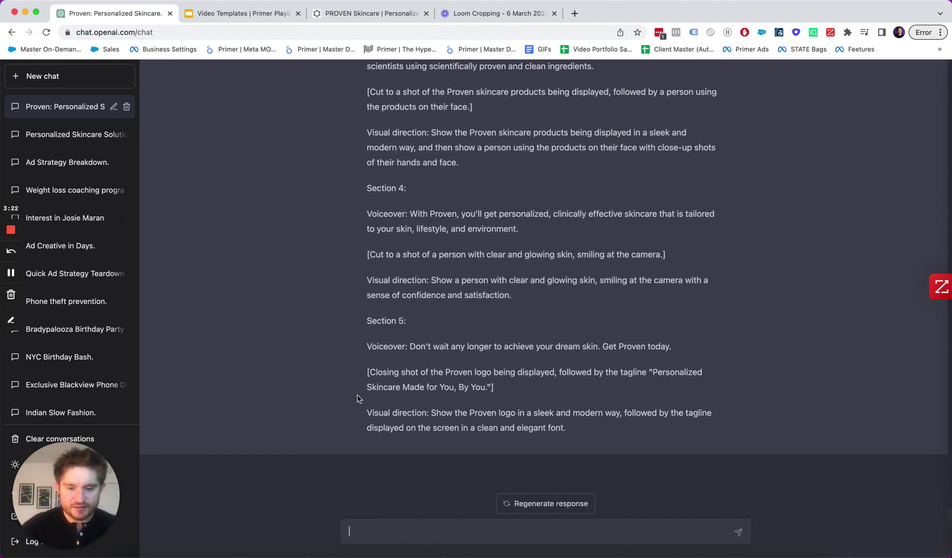
pyautogui.scroll(1, 346, 368)
pyautogui.scroll(3, 346, 368)
pyautogui.scroll(1, 346, 368)
pyautogui.scroll(1, 345, 368)
pyautogui.scroll(1, 345, 368)
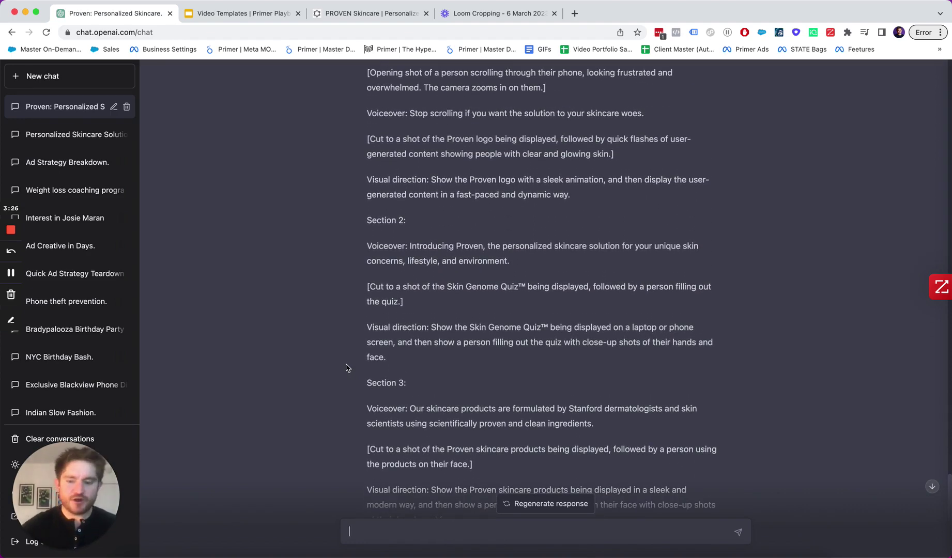
pyautogui.scroll(2, 266, 373)
pyautogui.scroll(2, 265, 373)
pyautogui.scroll(-1, 266, 373)
pyautogui.scroll(-2, 265, 373)
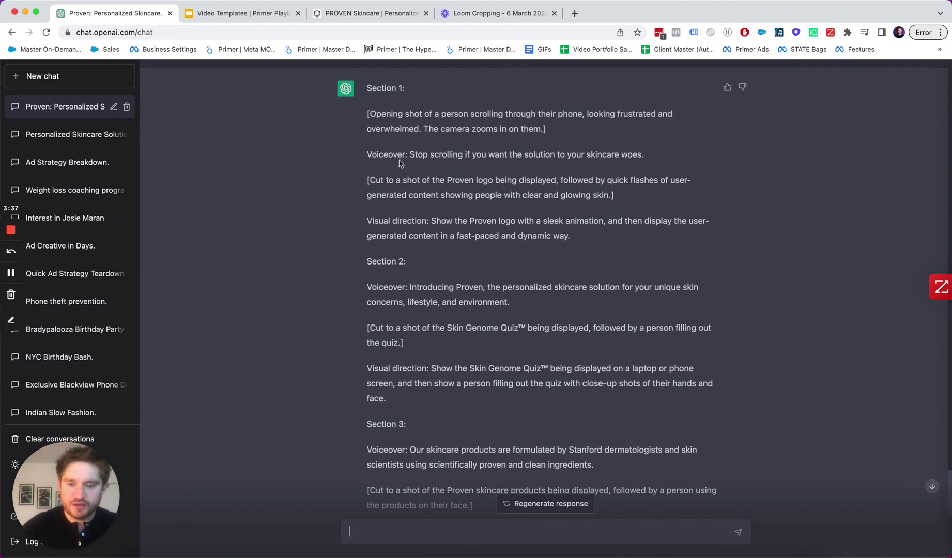
# - Highlight Section 1's Stop scrolling hook, logo shot direction and visual direction
pyautogui.moveTo(410, 155); pyautogui.dragTo(644, 156)
pyautogui.scroll(-2, 350, 217)
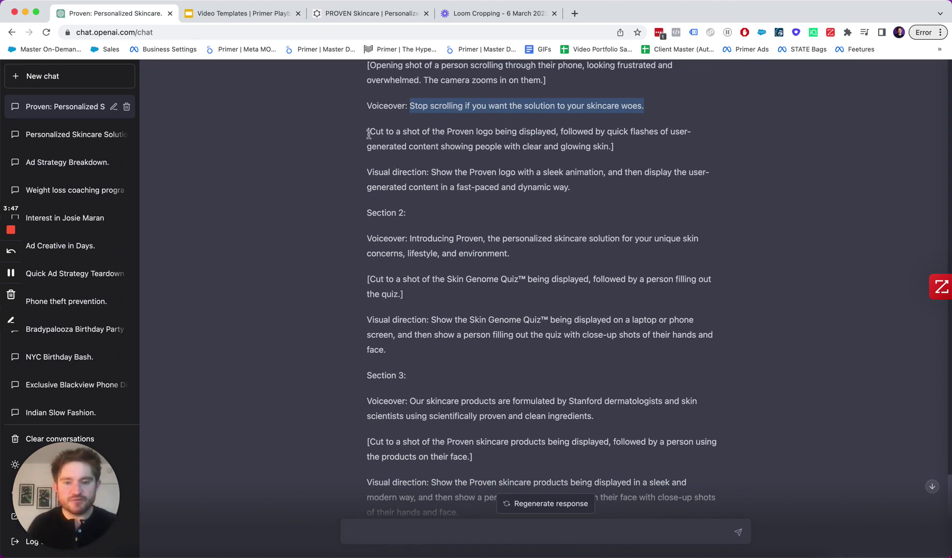
pyautogui.moveTo(369, 135); pyautogui.dragTo(639, 155)
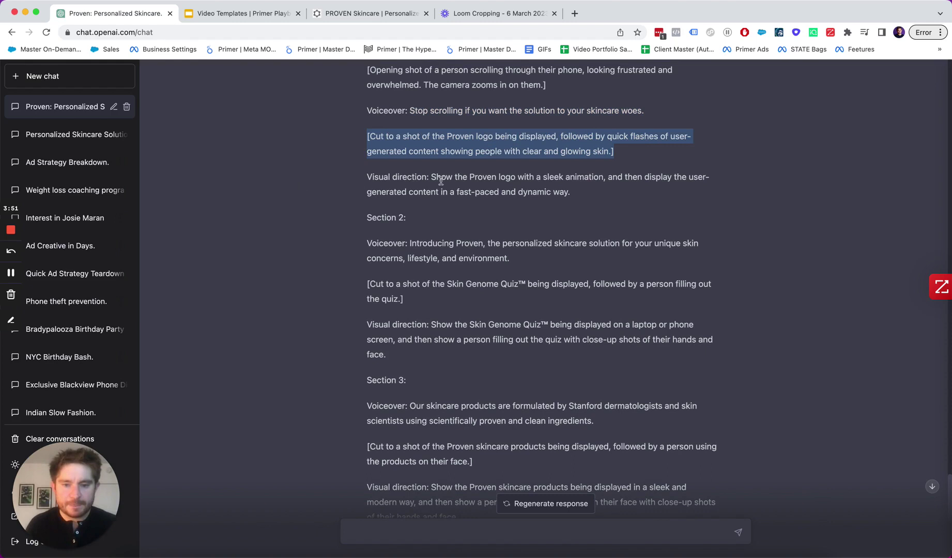
pyautogui.moveTo(436, 177); pyautogui.dragTo(570, 192)
# - Scroll through the rest of the script and highlight the Section 3 voiceover sentence
pyautogui.scroll(-1, 360, 180)
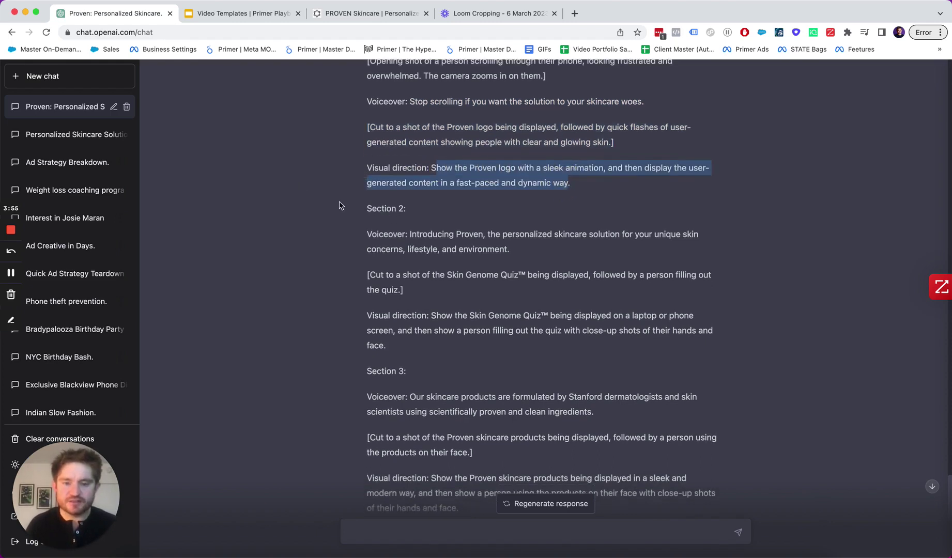
pyautogui.scroll(-1, 339, 205)
pyautogui.scroll(-1, 340, 206)
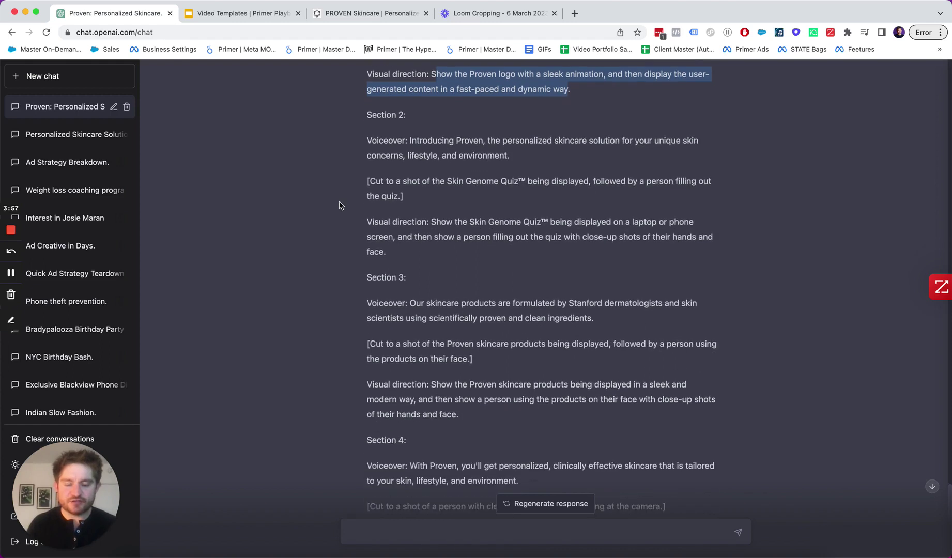
pyautogui.scroll(-1, 339, 206)
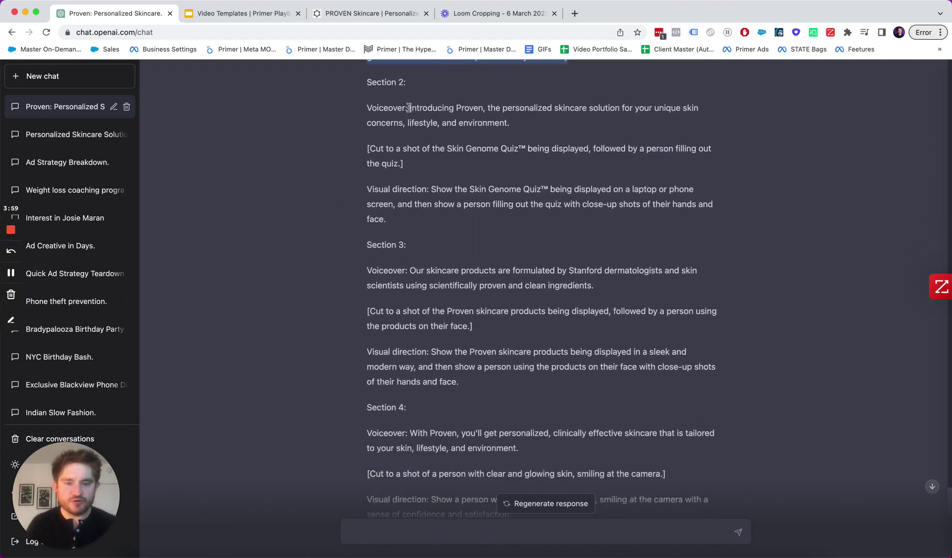
pyautogui.scroll(1, 327, 161)
pyautogui.scroll(-1, 327, 161)
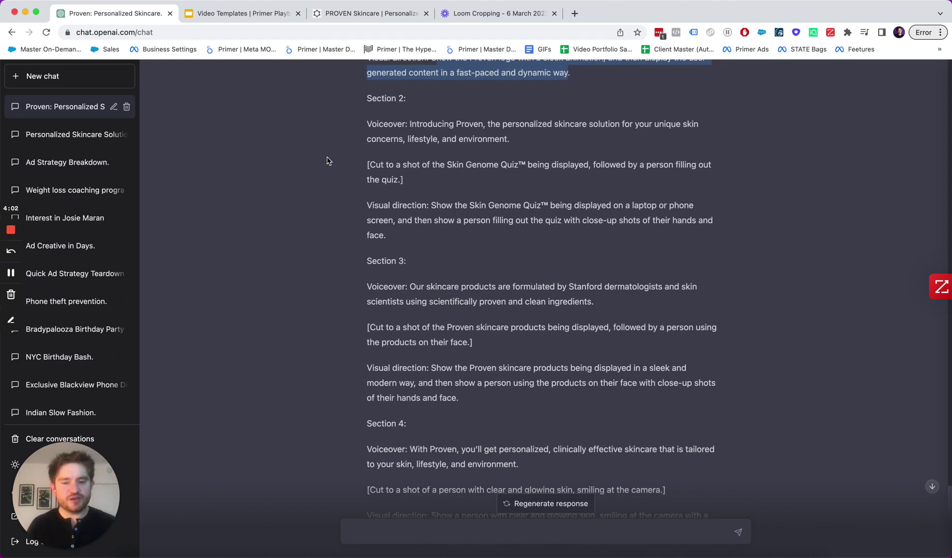
pyautogui.scroll(-2, 327, 161)
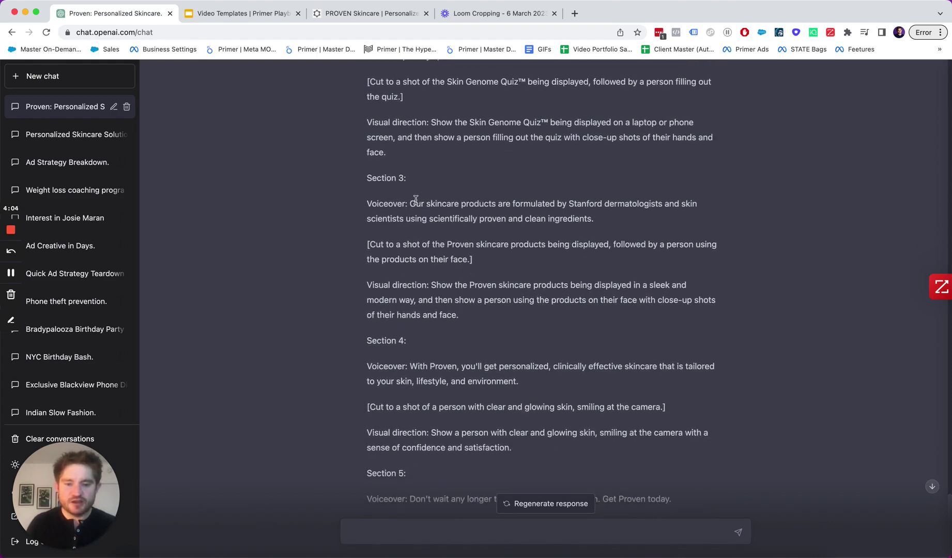
pyautogui.moveTo(410, 204); pyautogui.dragTo(594, 220)
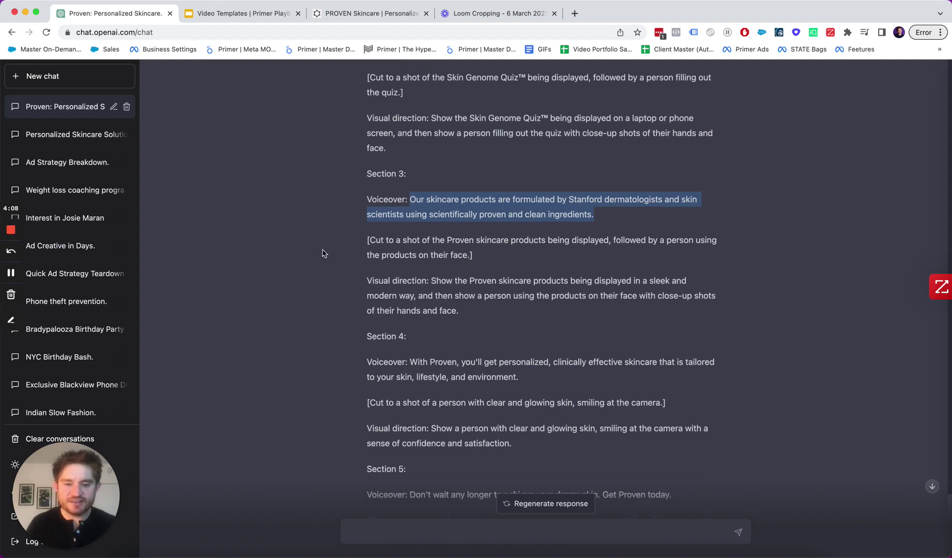
pyautogui.scroll(-1, 322, 253)
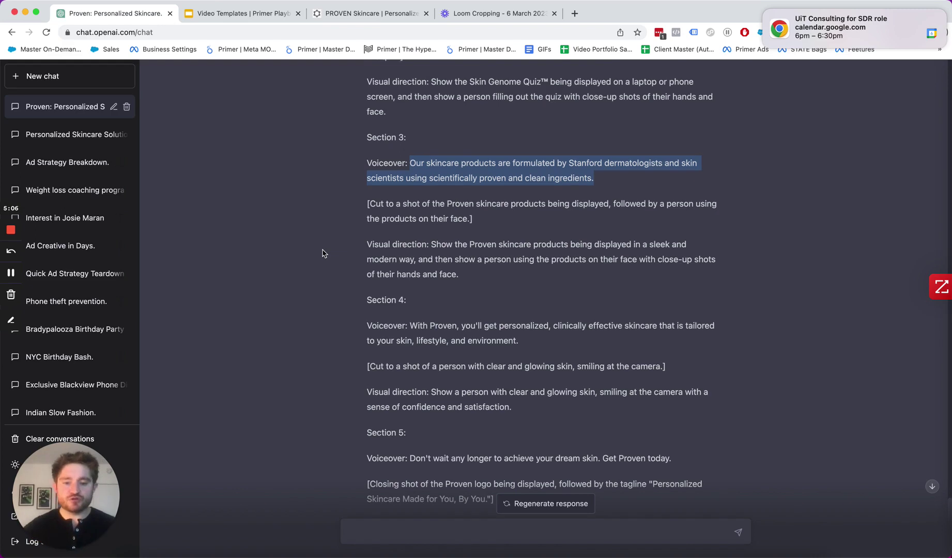
pyautogui.scroll(-3, 323, 253)
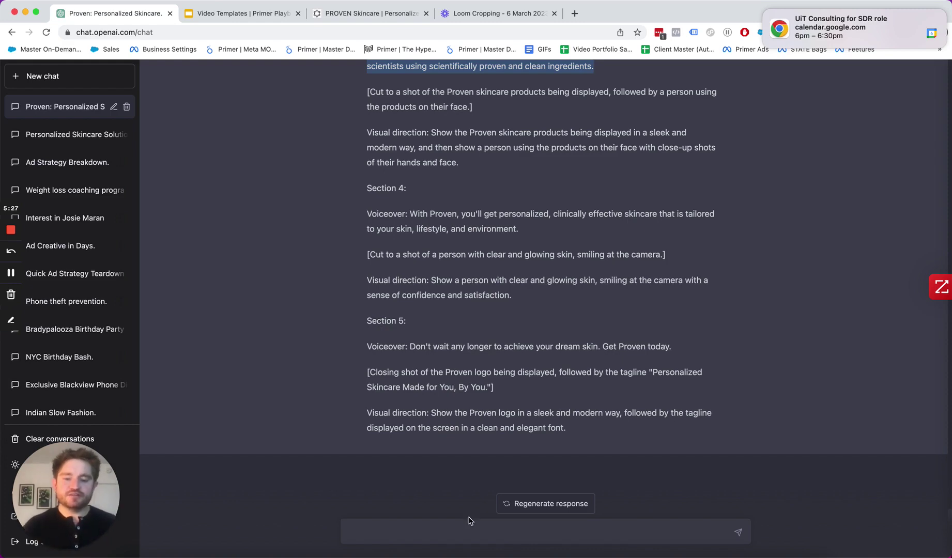
# - Type 'Write me another one, this time with the hook' and select the '[X] hack #[X]' hook in Slides
pyautogui.click(454, 527)
pyautogui.write('Write me another one, this time with the hook')
pyautogui.click(263, 17)
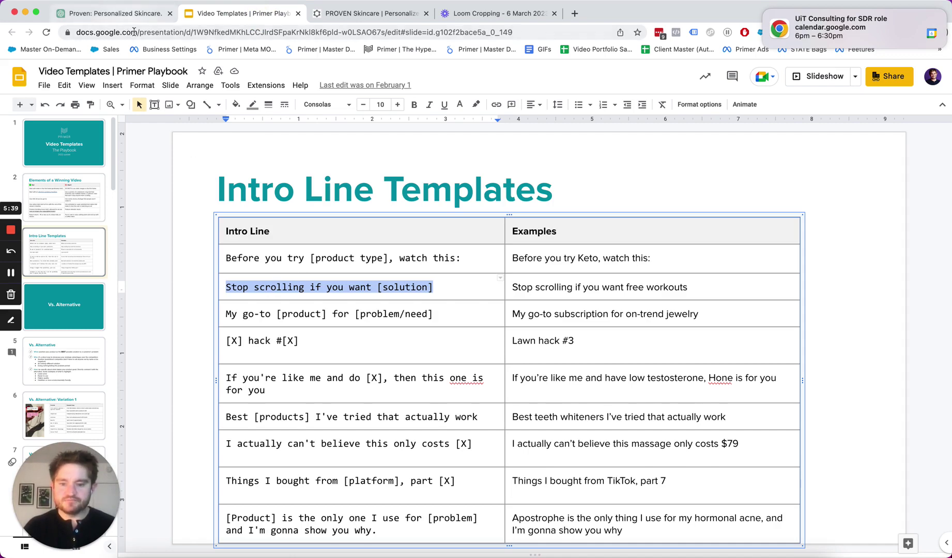
pyautogui.moveTo(305, 342); pyautogui.dragTo(217, 338)
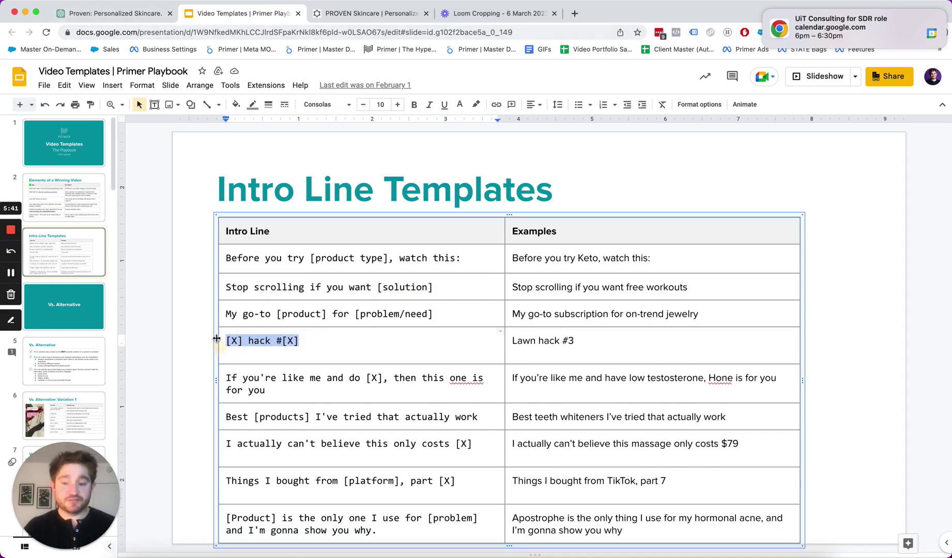
# - Paste the '[X] hack #[X]' hook into the ChatGPT prompt and send it
pyautogui.click(110, 13)
pyautogui.write('Write me another one, this time with the hook')
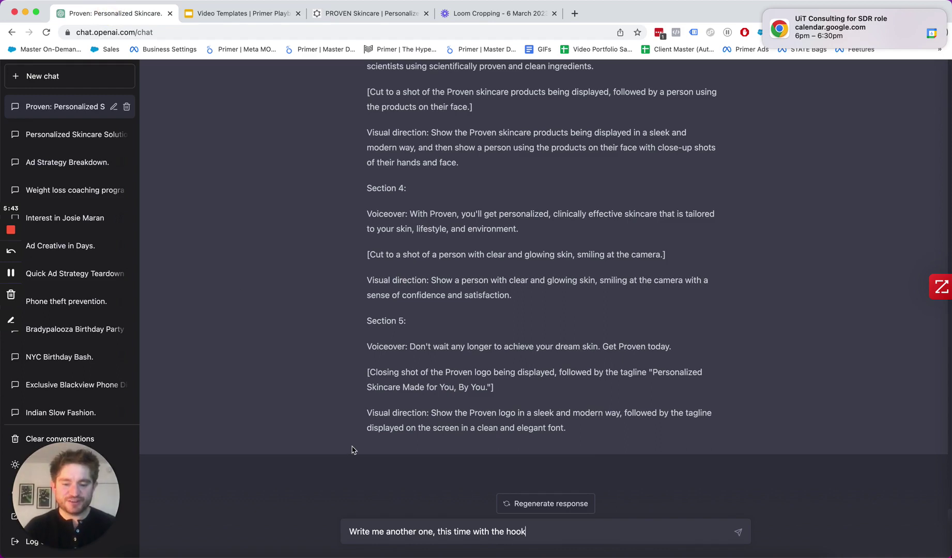
pyautogui.write('[X] hack #[X]')
pyautogui.press('Return')
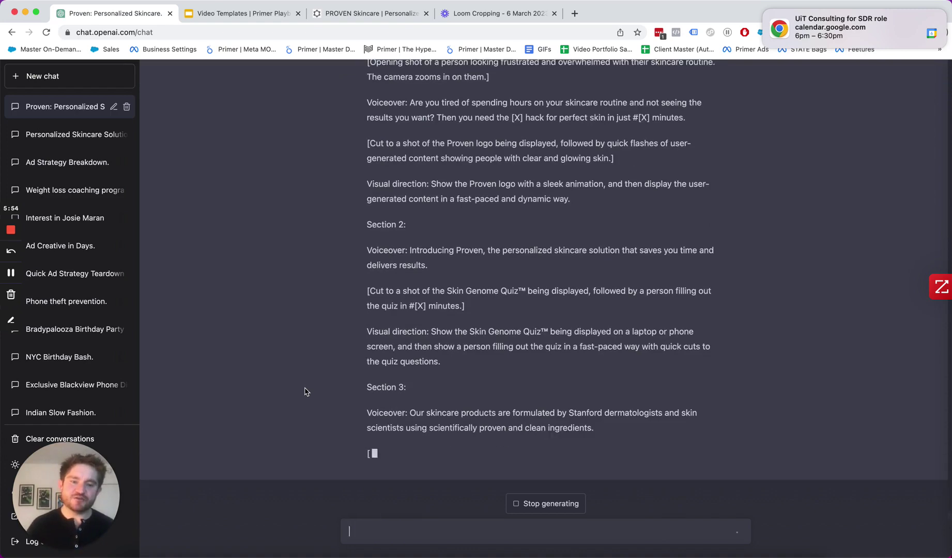
# - Select the 'Best [products] I've tried that actually work' hook in the playbook, then return to ChatGPT
pyautogui.click(244, 17)
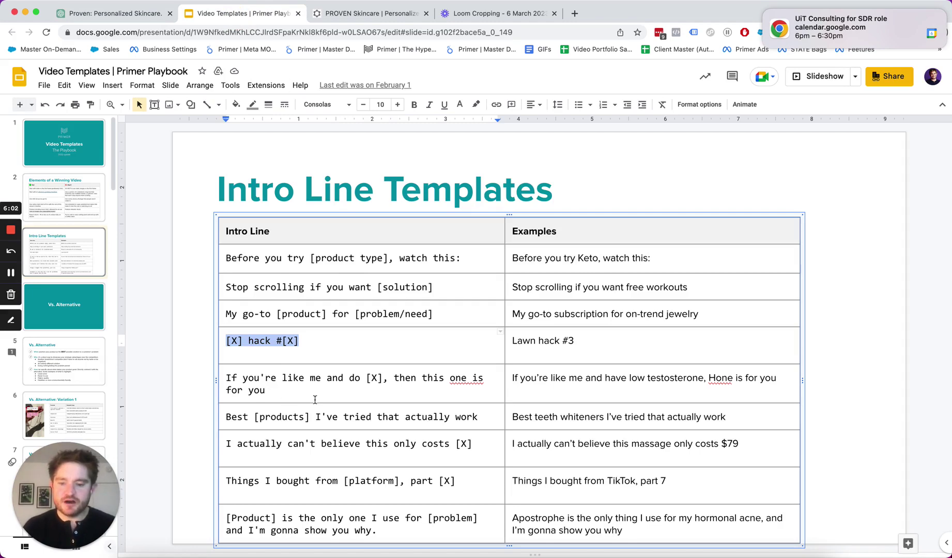
pyautogui.tripleClick(300, 414)
pyautogui.press('super+c')
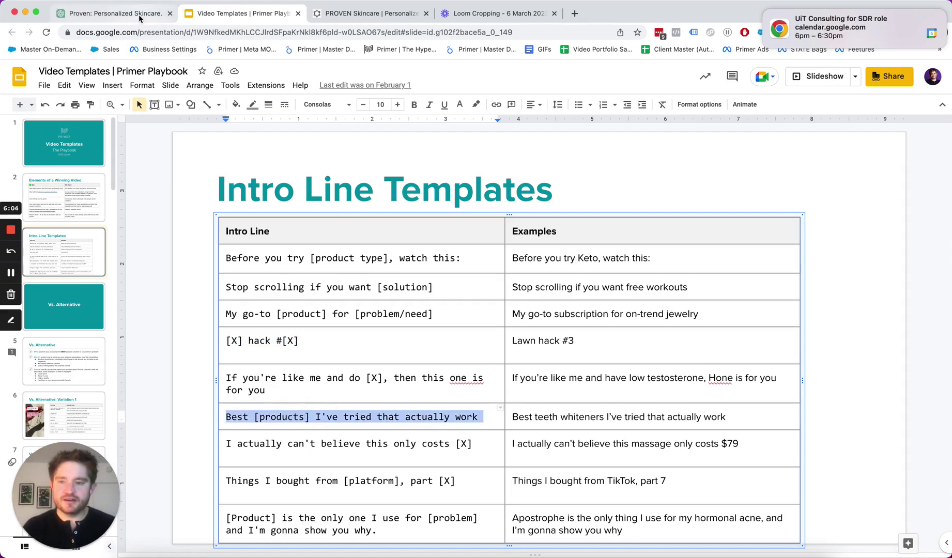
pyautogui.click(113, 12)
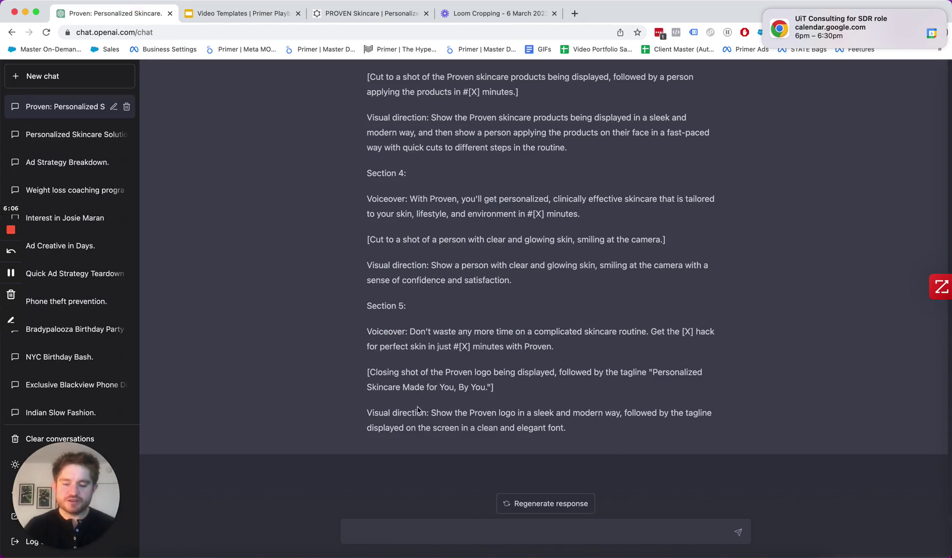
# - Send 'Write another script with the intro hook: Best [products] I've tried that actually work.'
pyautogui.write('Write another script witht he intro hook')
pyautogui.press('super+v')
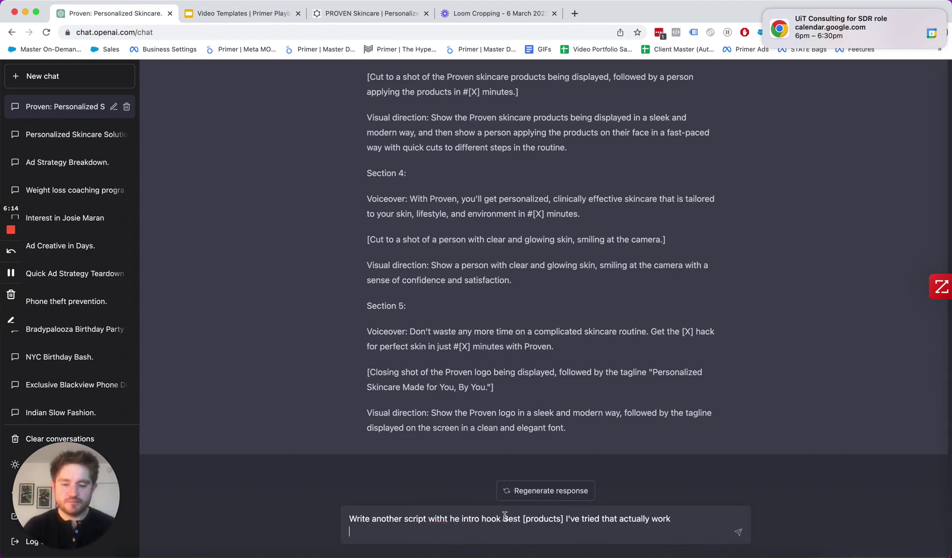
pyautogui.click(502, 516)
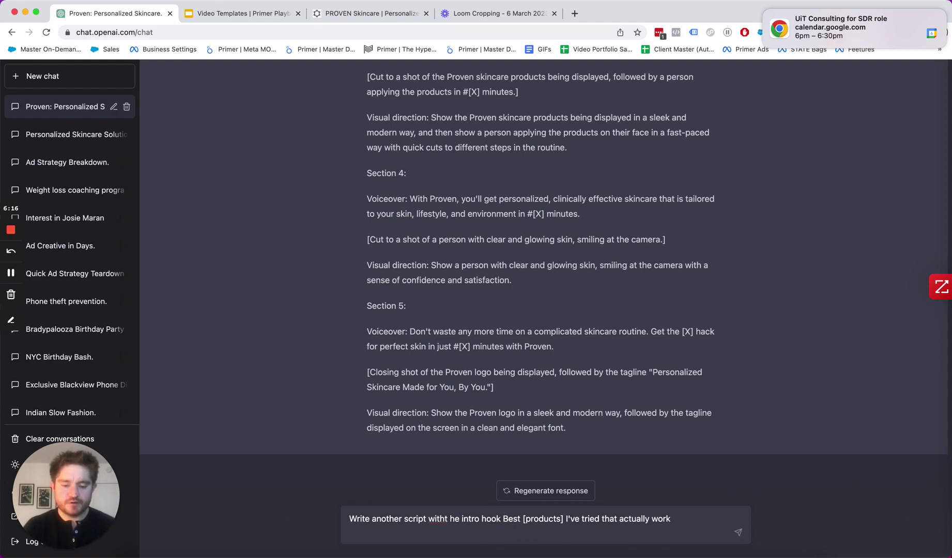
pyautogui.write(':')
pyautogui.click(449, 518)
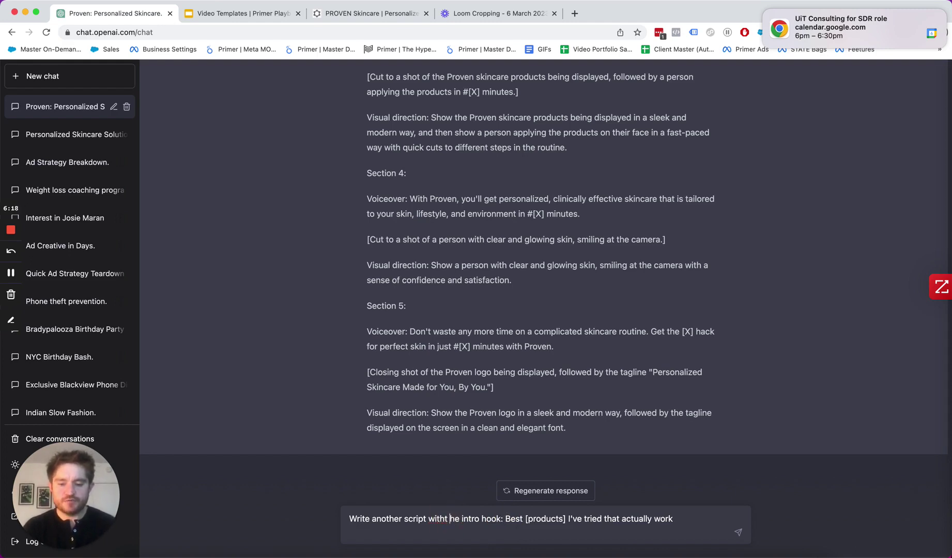
pyautogui.press('BackSpace')
pyautogui.press('Left')
pyautogui.press('Return')
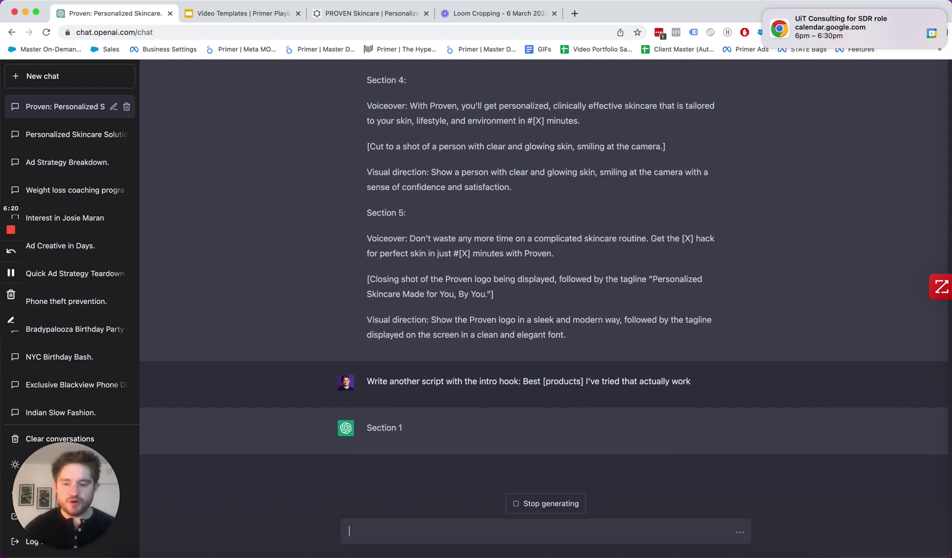